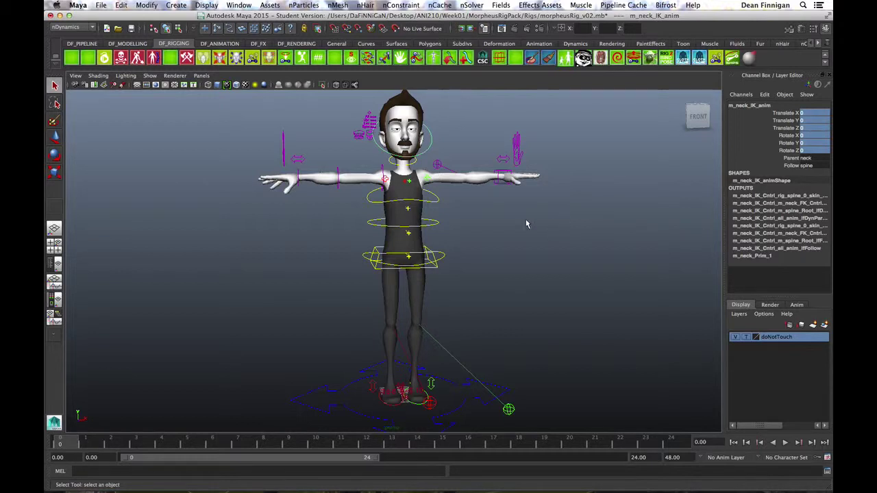
- Inspect the channels of the shoulders control around the character's chest, and leave nothing selected
alt+middle_drag(513, 227, 495, 223)
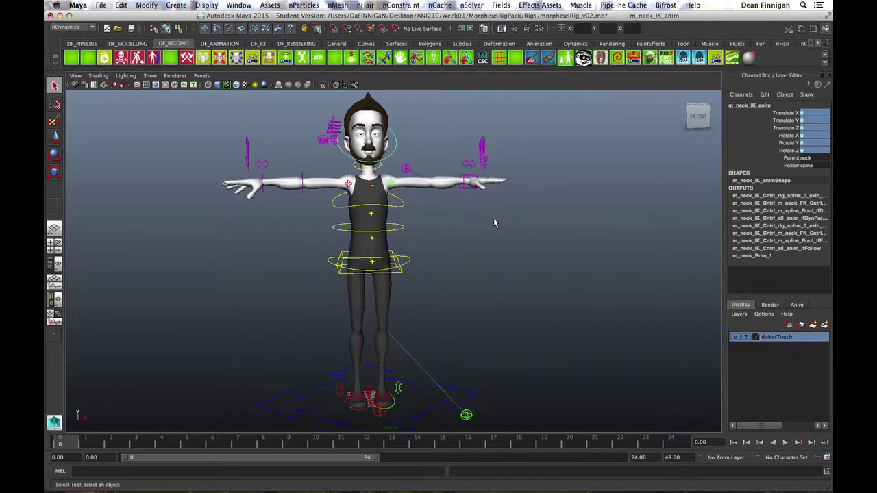
alt+drag(473, 240, 450, 232)
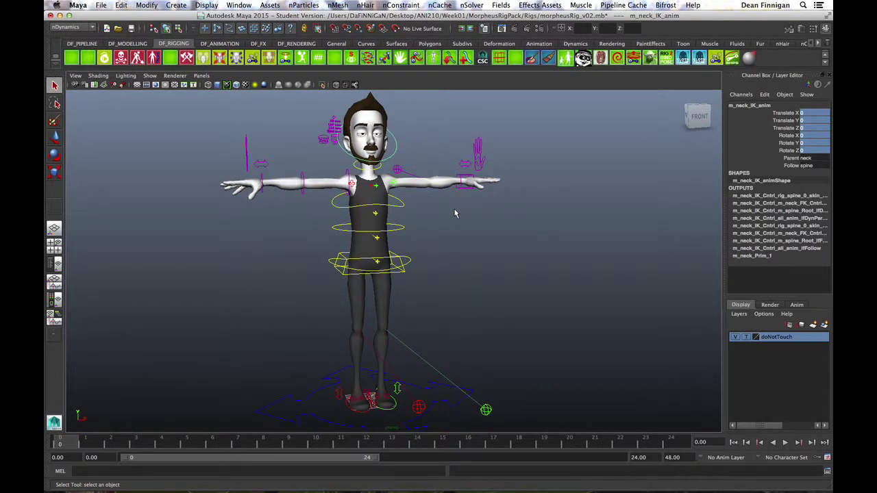
click(416, 194)
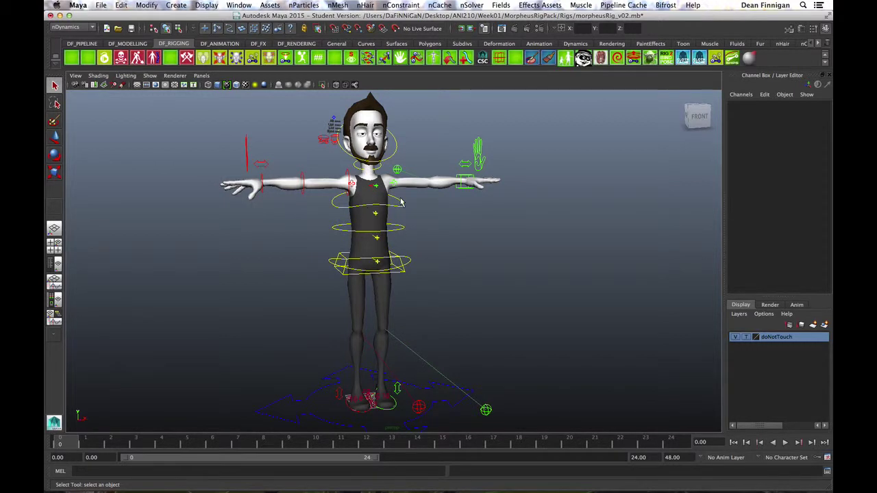
click(408, 217)
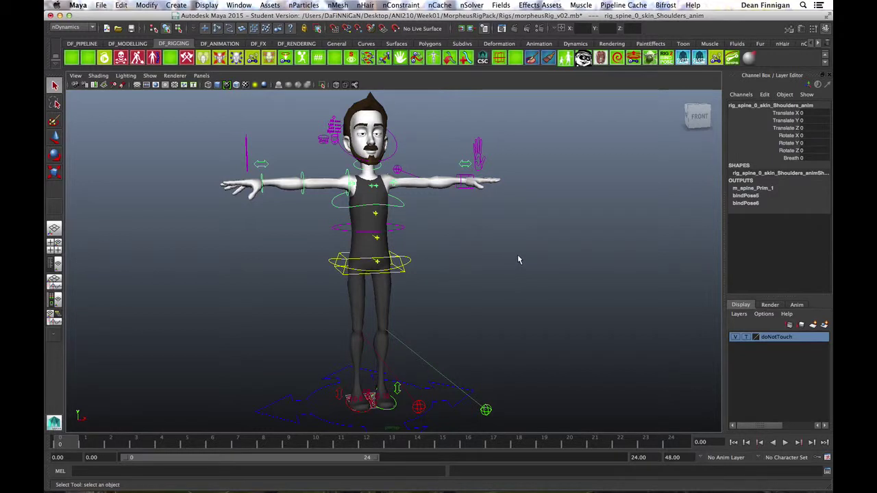
click(500, 231)
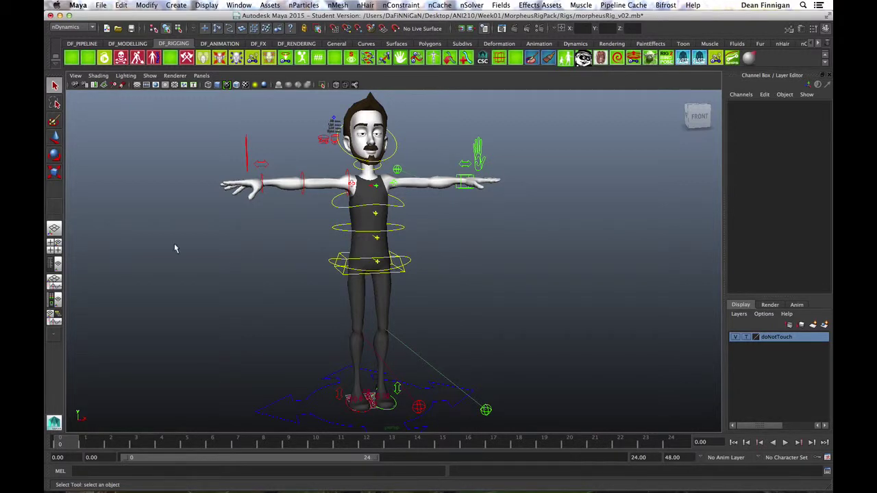
- Hide all object types in the viewport except NURBS curves and polygons
click(150, 76)
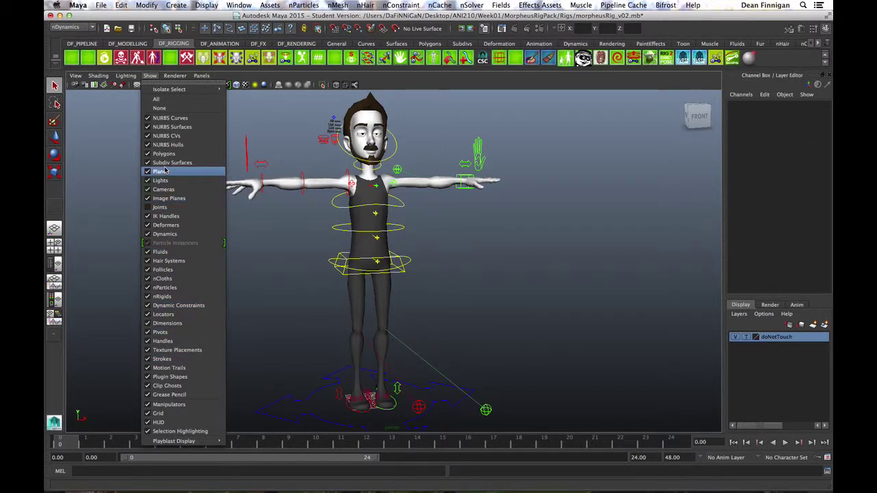
click(161, 110)
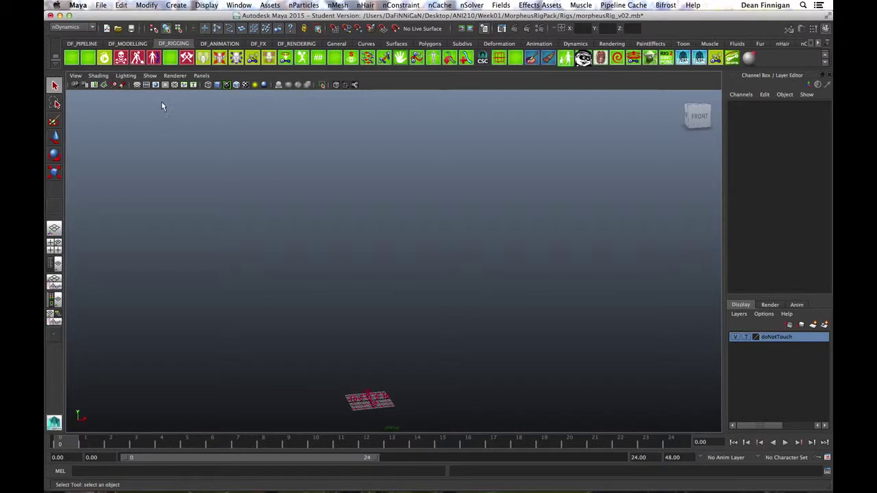
click(150, 76)
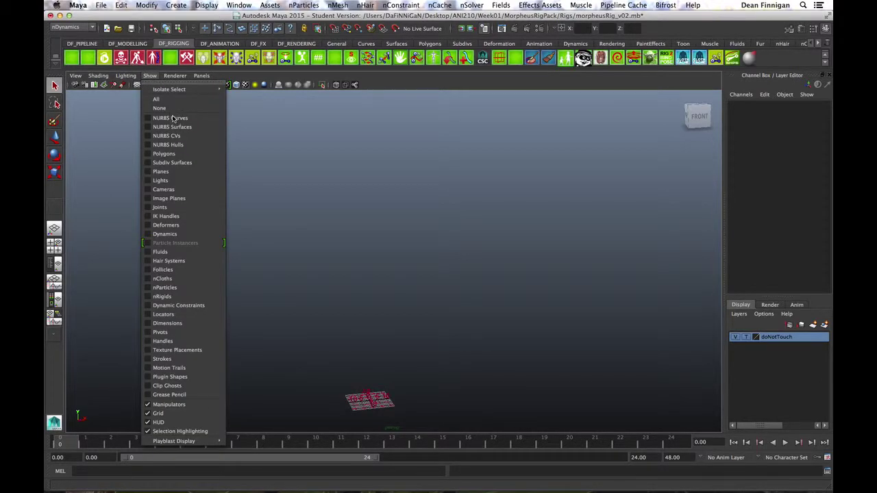
click(172, 118)
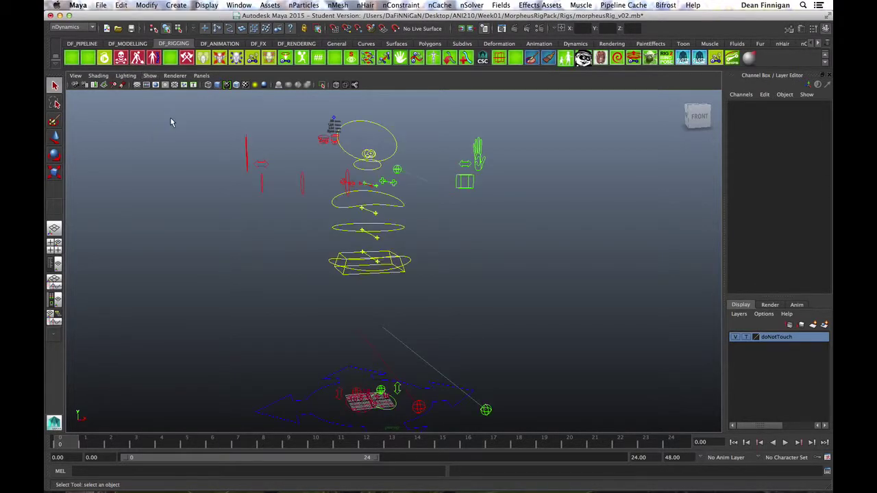
click(150, 76)
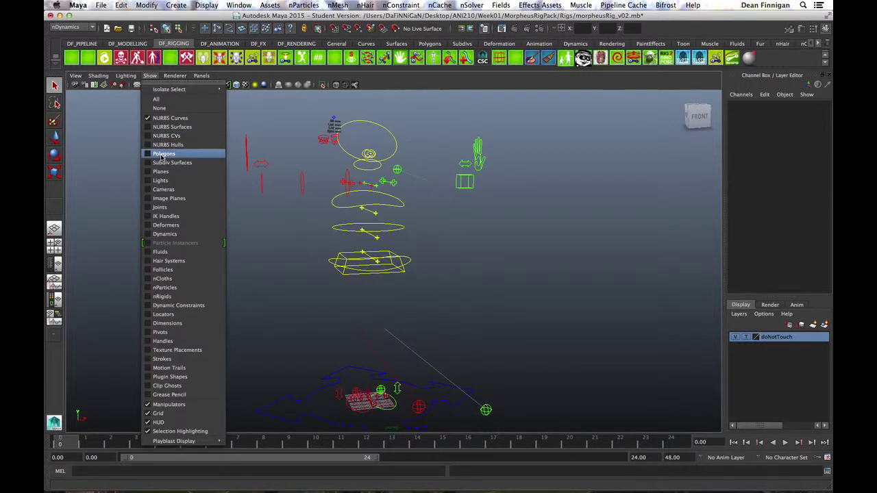
click(162, 154)
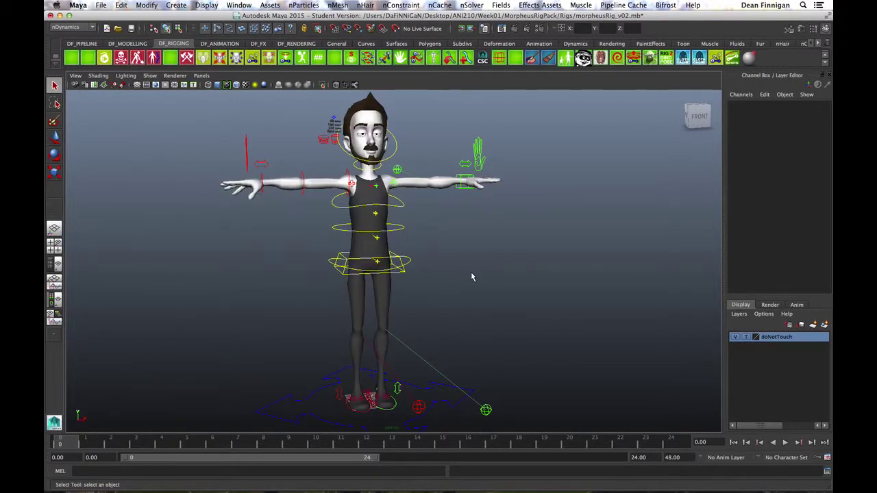
- Examine the character's left and right arm controls from the front and from slightly above
alt+middle_drag(543, 254, 502, 242)
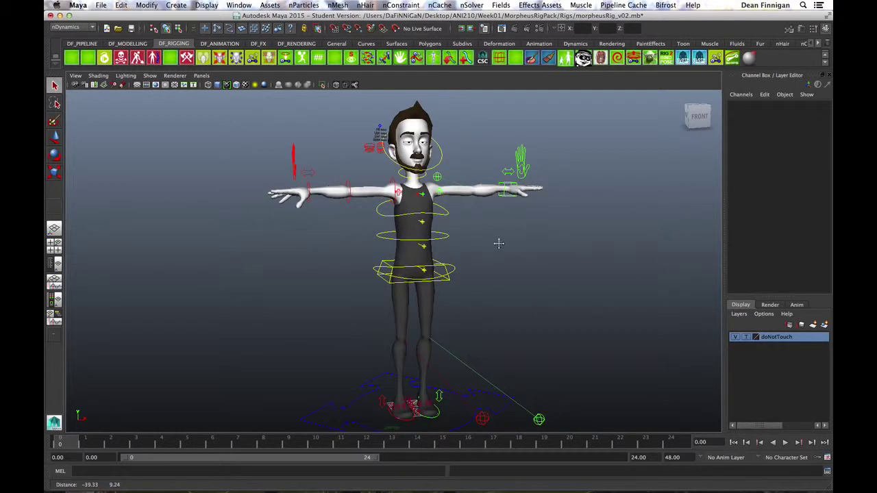
alt+drag(501, 242, 523, 249)
alt+right_drag(523, 248, 519, 244)
mouse_move(525, 238)
alt+middle_down()
mouse_move(525, 248)
mouse_move(519, 244)
alt+middle_up()
alt+drag(525, 245, 469, 253)
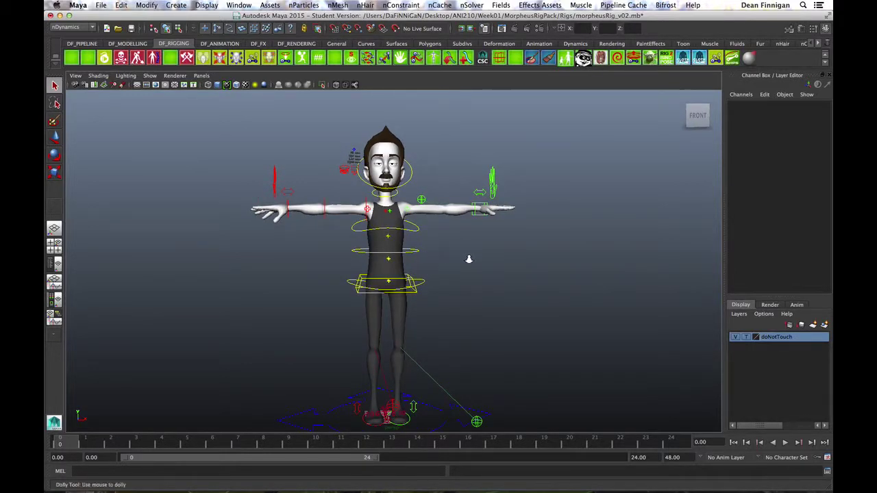
alt+right_drag(469, 254, 463, 242)
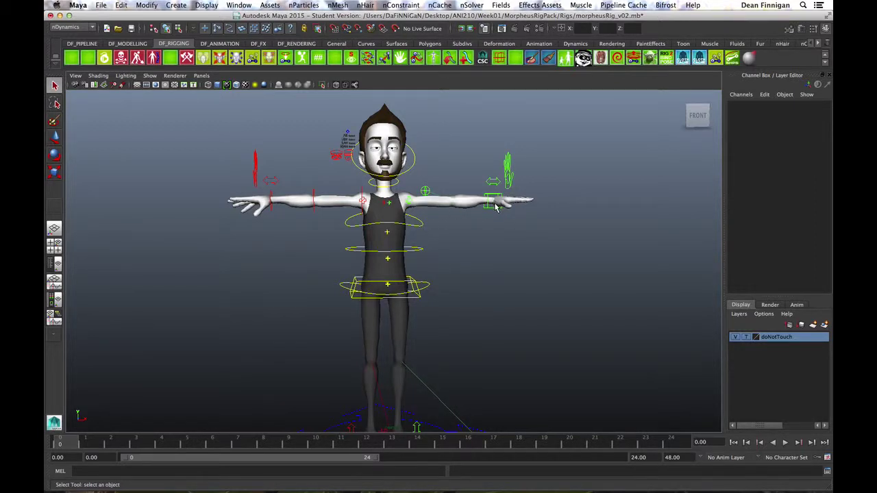
alt+drag(496, 233, 495, 235)
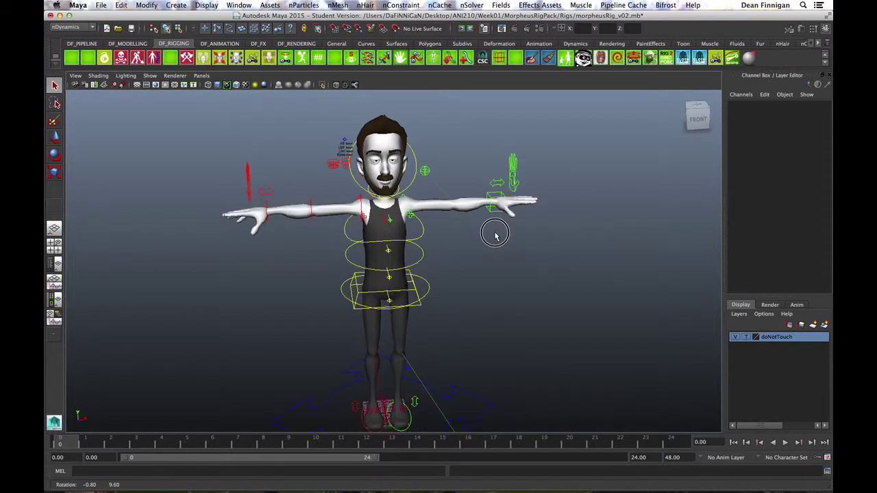
alt+drag(496, 199, 494, 201)
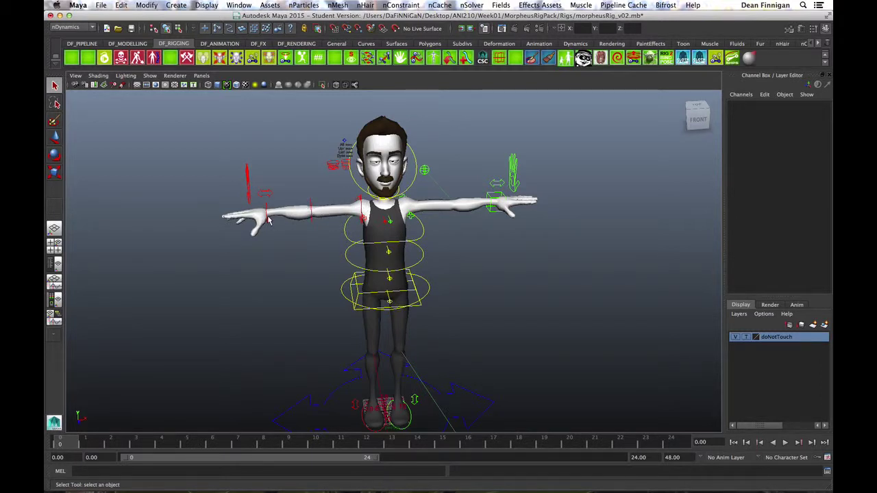
mouse_move(298, 254)
alt+mouse_down()
mouse_move(288, 235)
mouse_move(291, 252)
alt+mouse_up()
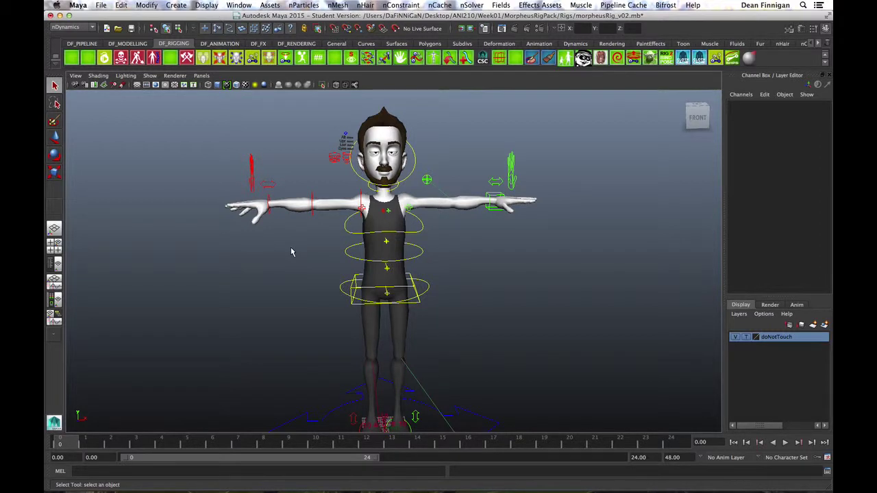
- Try rotating the chest's shoulders control around its Y axis, and undo the rotation
click(429, 229)
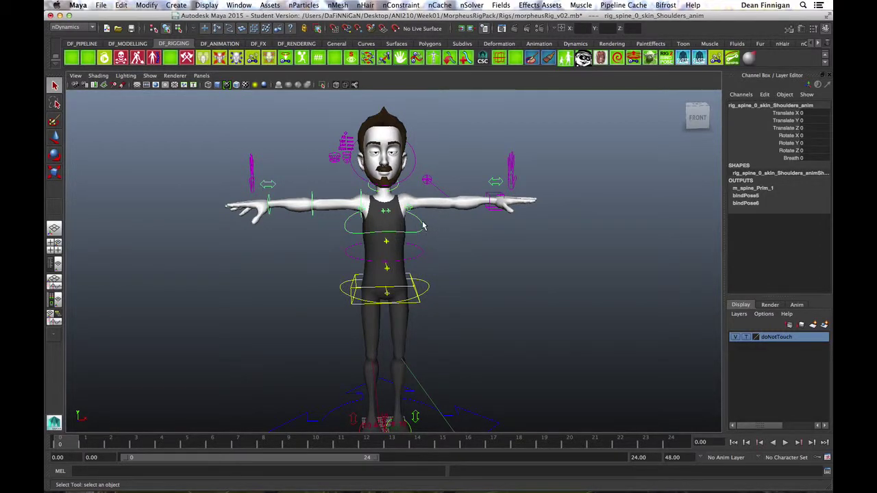
key(e)
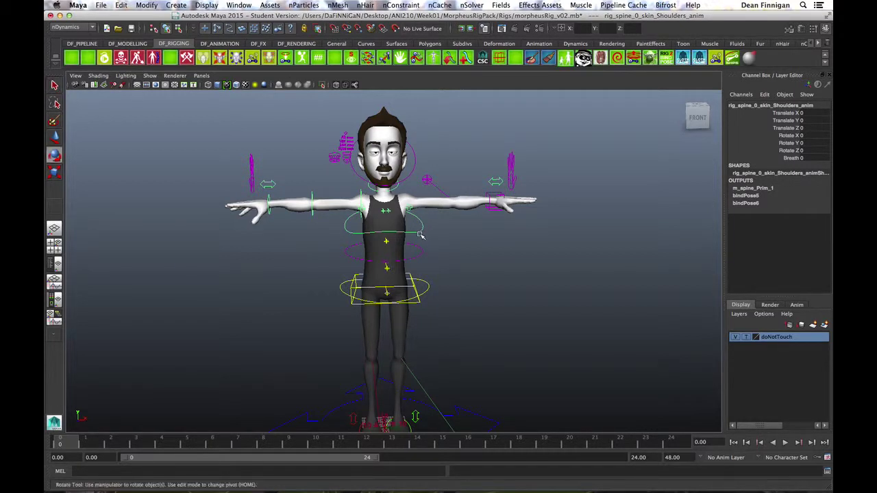
click(407, 245)
mouse_move(408, 245)
mouse_down()
mouse_move(383, 241)
mouse_move(433, 244)
mouse_move(388, 247)
mouse_move(411, 248)
mouse_up()
key(ctrl+z)
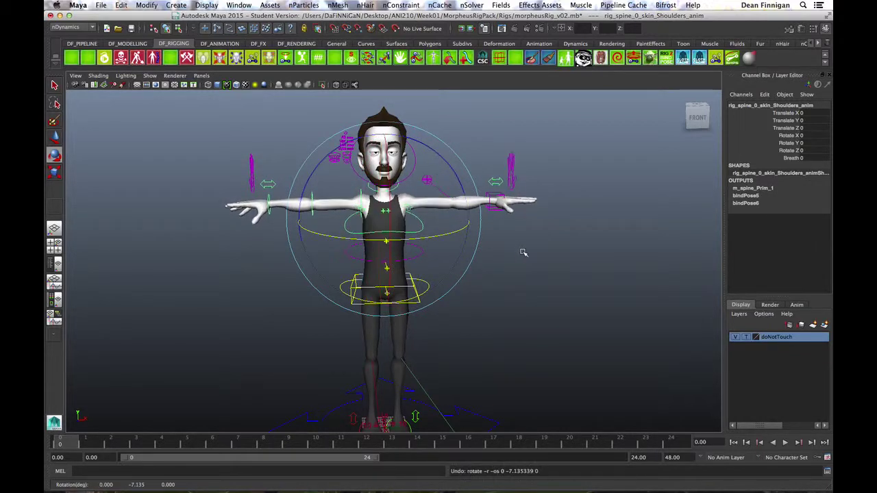
- Set the Parent of the left arm IK control at the wrist to world, and clear the selection
click(492, 195)
click(493, 196)
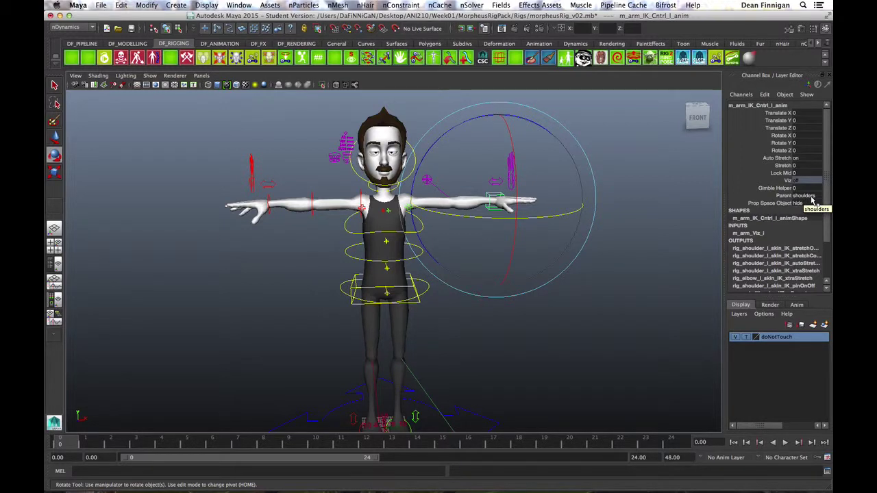
click(811, 196)
click(813, 198)
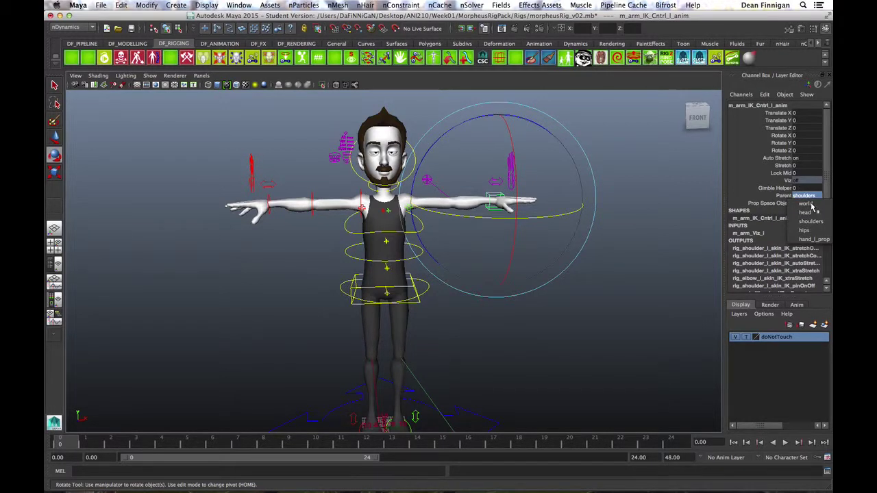
click(811, 205)
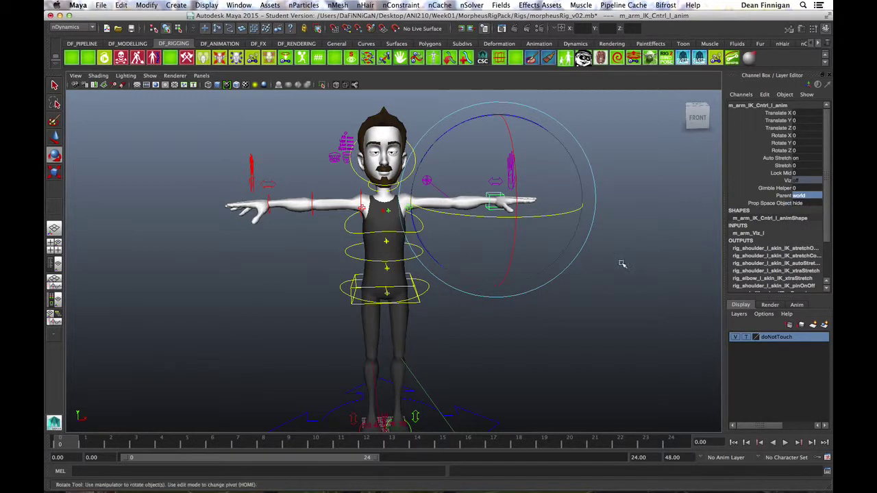
click(449, 259)
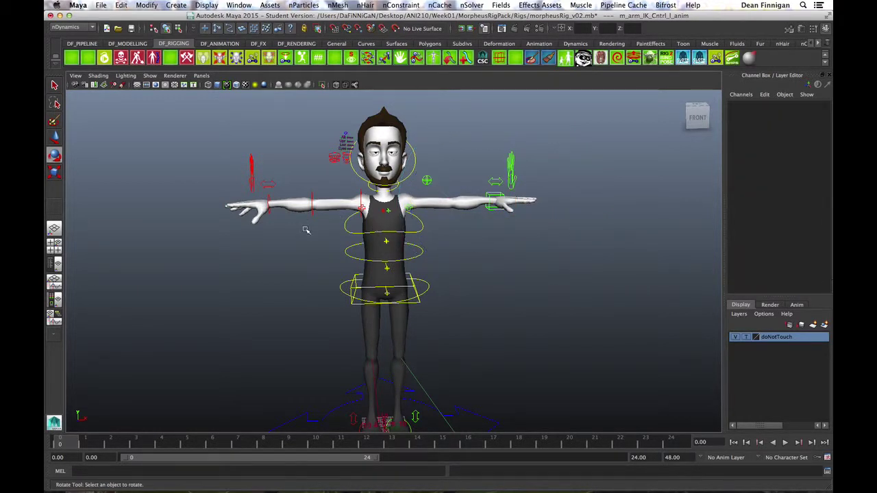
- Rotate the chest's shoulders control to about 2.18 degrees in Y, and clear the selection
click(421, 237)
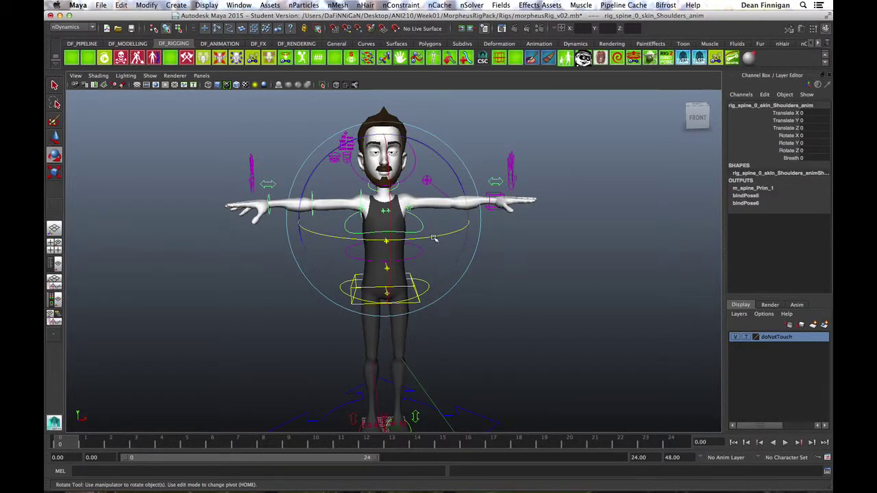
drag(410, 240, 443, 249)
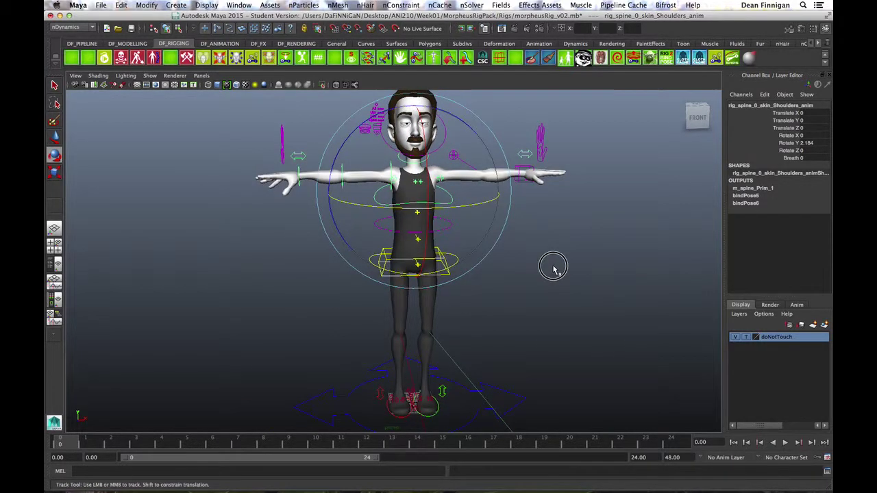
alt+drag(542, 266, 526, 172)
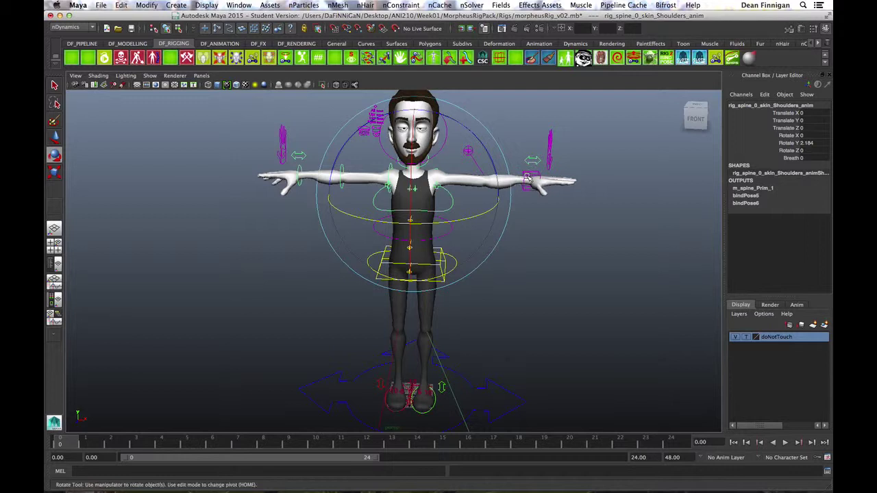
alt+drag(511, 117, 504, 130)
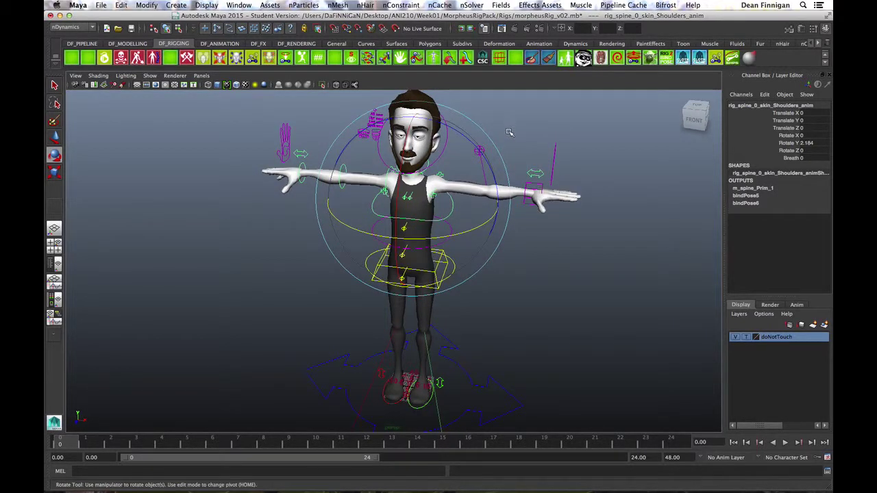
click(518, 128)
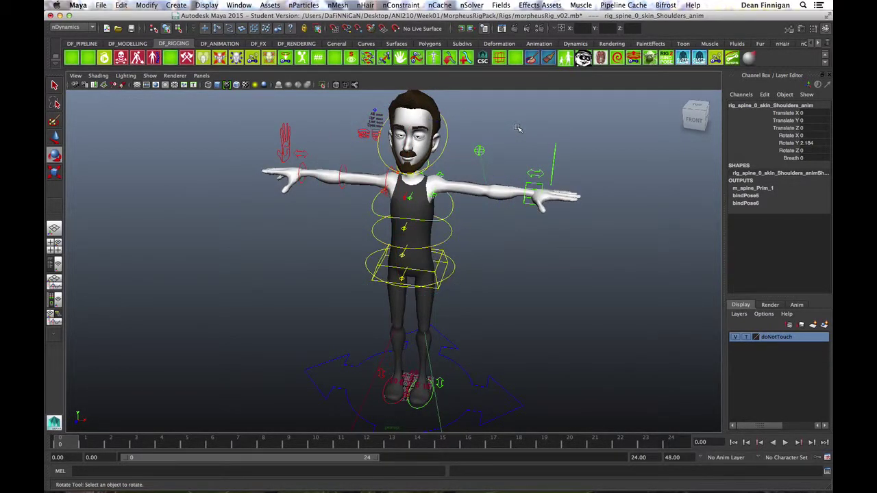
- Select the left arm's pole vector control and examine its placement behind the character
click(483, 149)
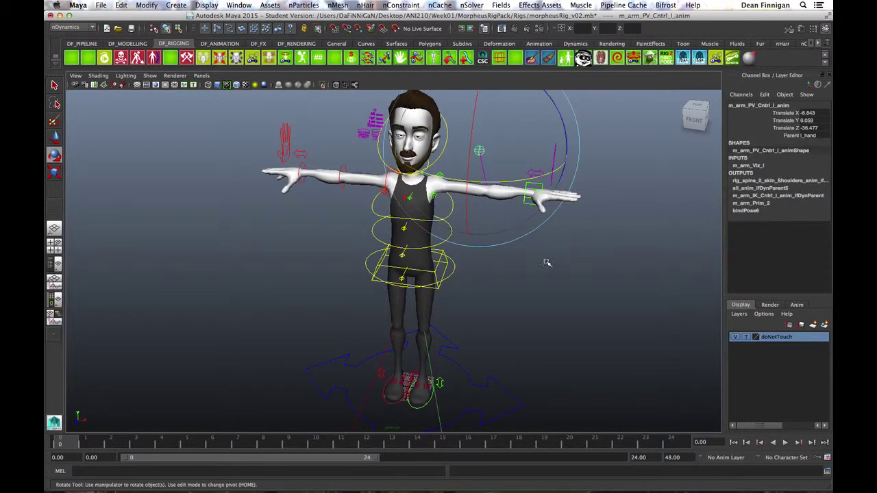
alt+right_drag(544, 270, 514, 270)
alt+drag(513, 270, 575, 265)
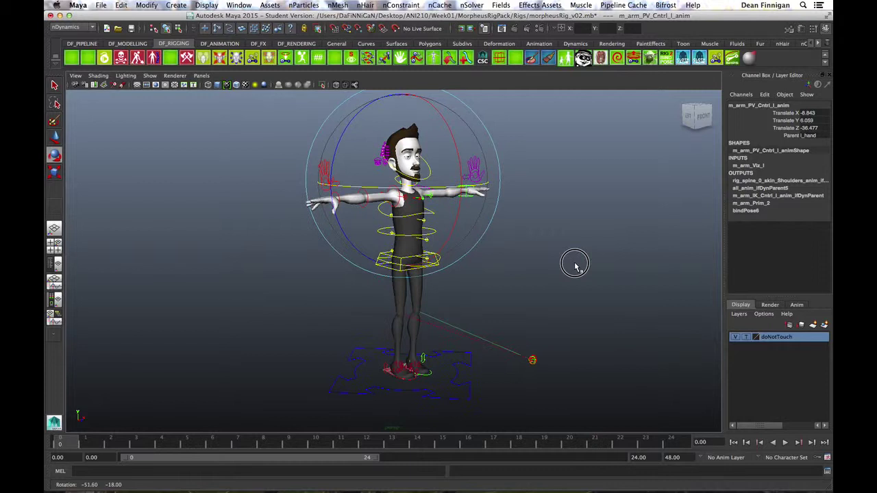
alt+right_drag(576, 263, 573, 261)
alt+click(562, 260)
alt+drag(544, 266, 548, 282)
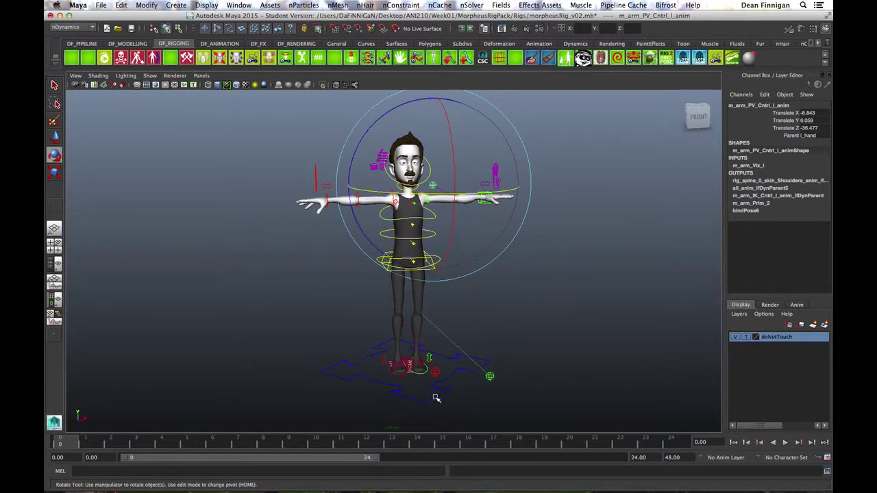
- Set the UI attribute of the global all_anim control at the character's feet to show
click(435, 398)
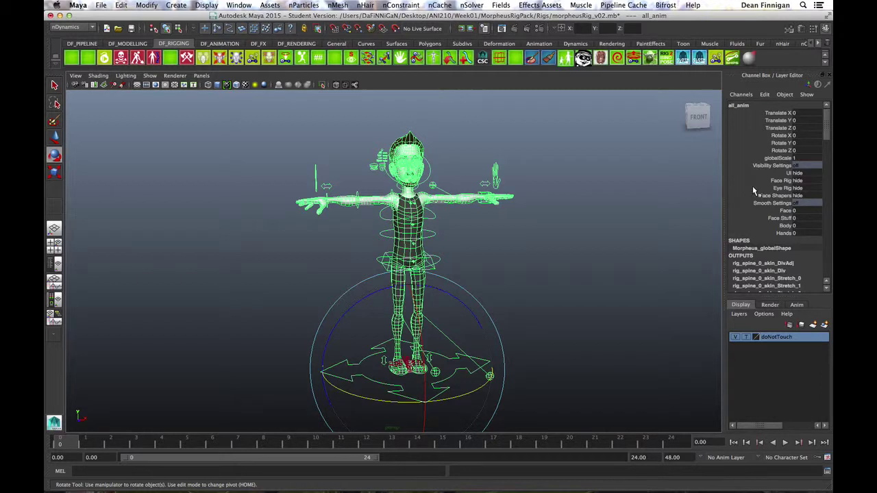
click(810, 174)
click(816, 191)
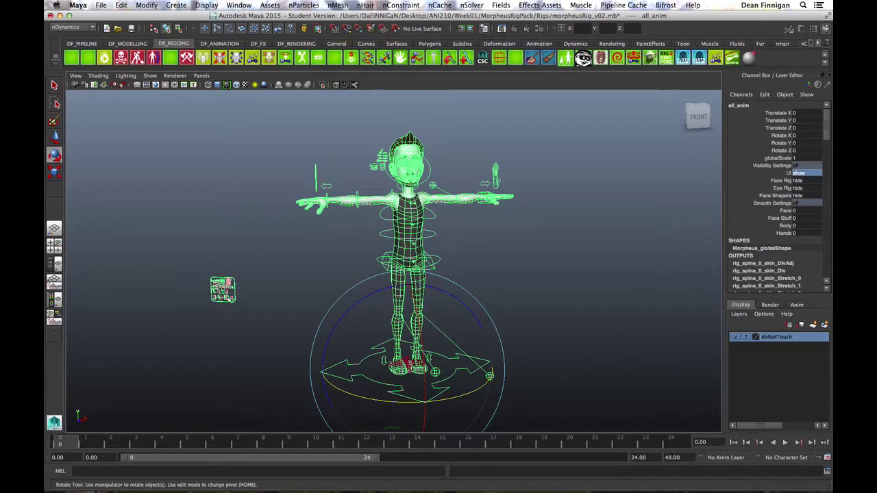
click(232, 326)
mouse_move(233, 326)
alt+mouse_down()
mouse_move(222, 333)
mouse_move(229, 321)
alt+mouse_up()
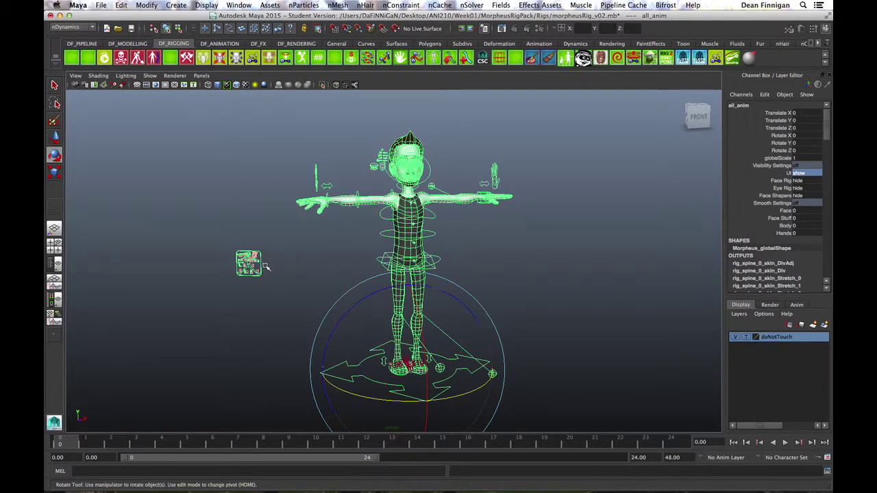
- Select a control in the small Morpheus panel beside the character and frame the panel in the front view of a four-view layout
drag(239, 252, 264, 276)
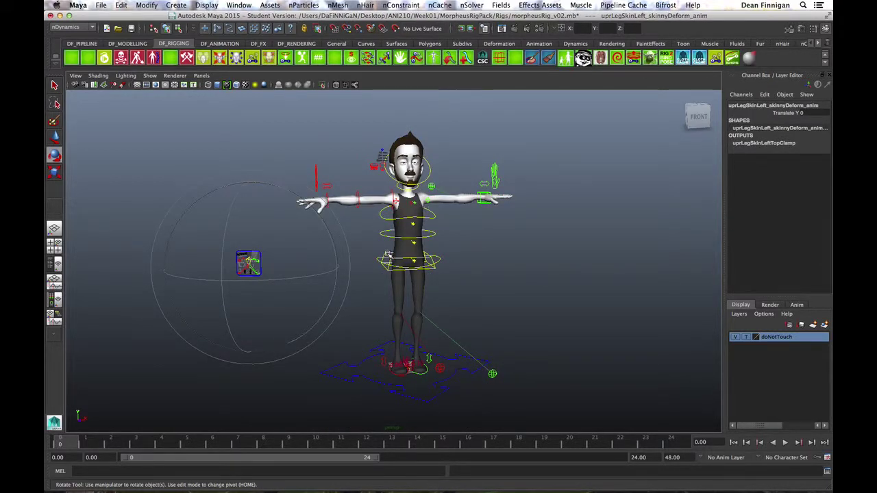
key(w)
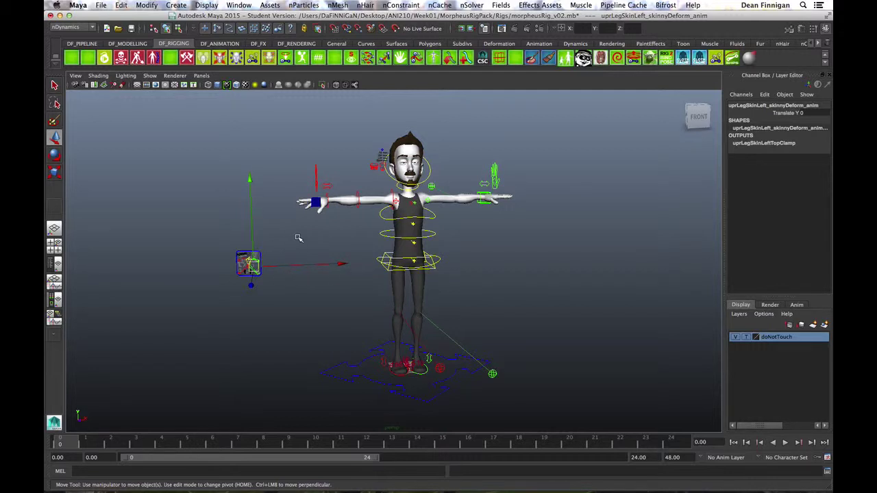
key(space)
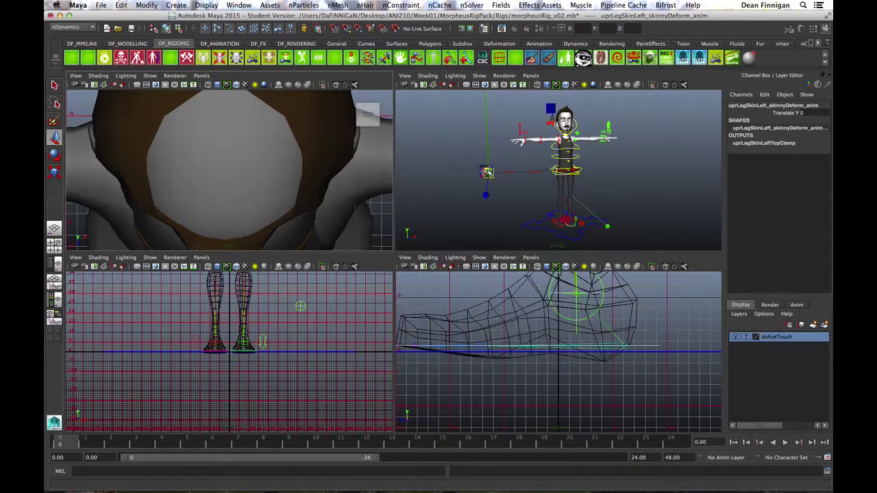
key(f)
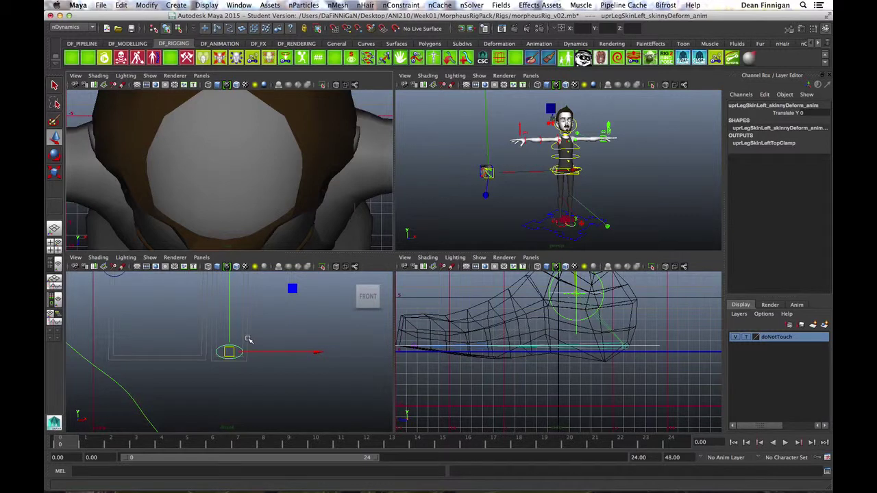
alt+right_drag(296, 339, 186, 343)
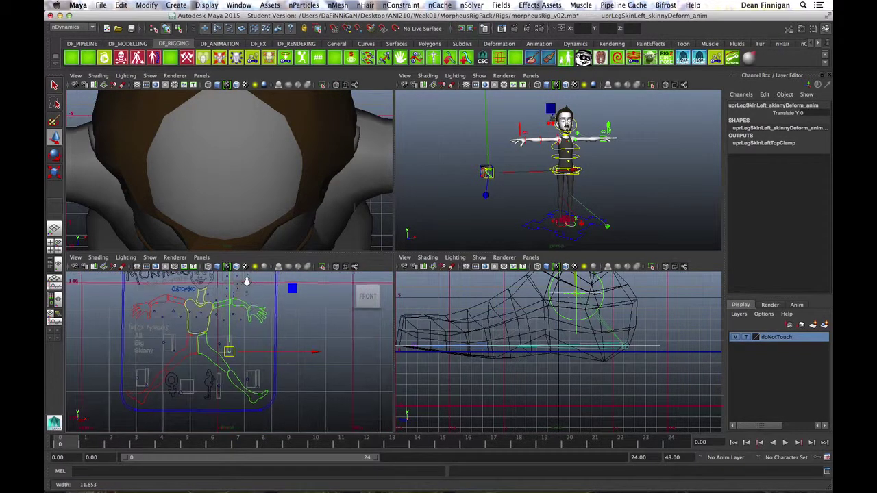
- Enlarge the lower views, center the whole Morpheus panel in the front view, bring the perspective character closer, and clear the selection
drag(327, 253, 326, 227)
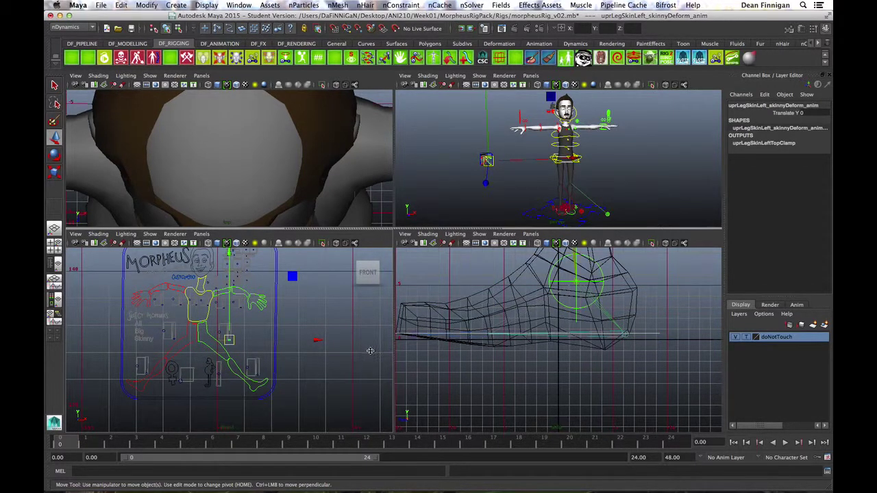
alt+middle_drag(306, 306, 341, 338)
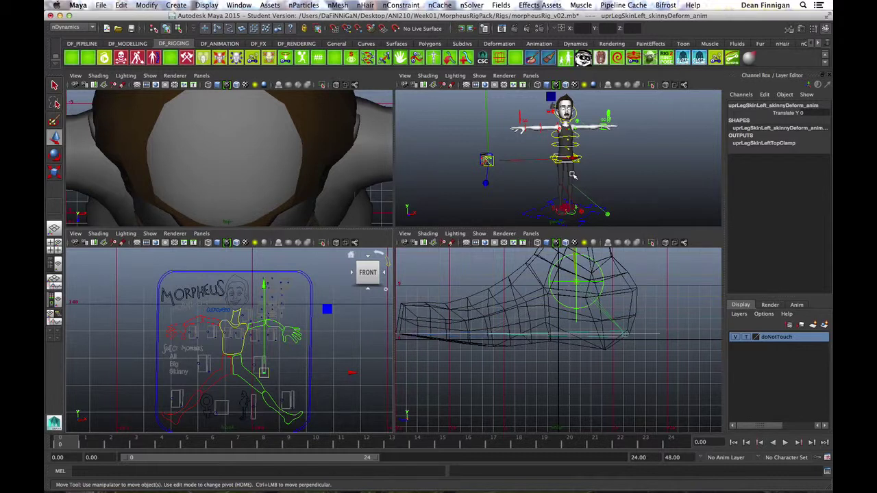
alt+right_drag(629, 180, 638, 182)
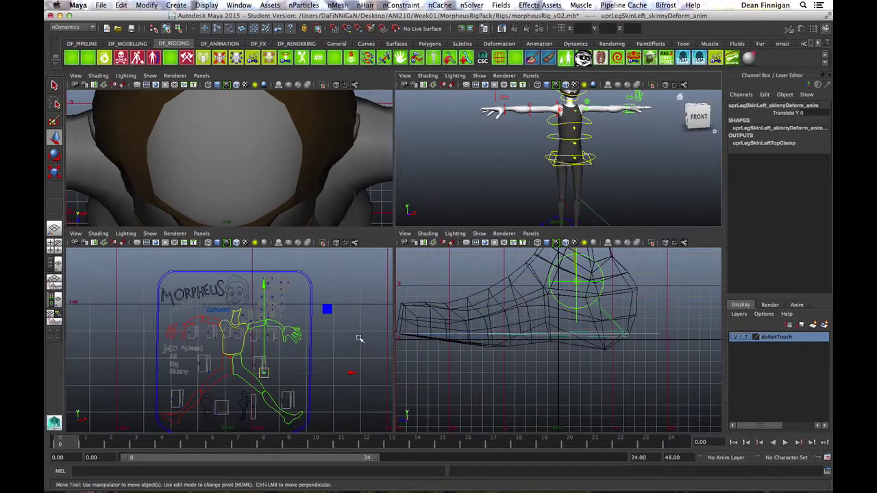
click(293, 384)
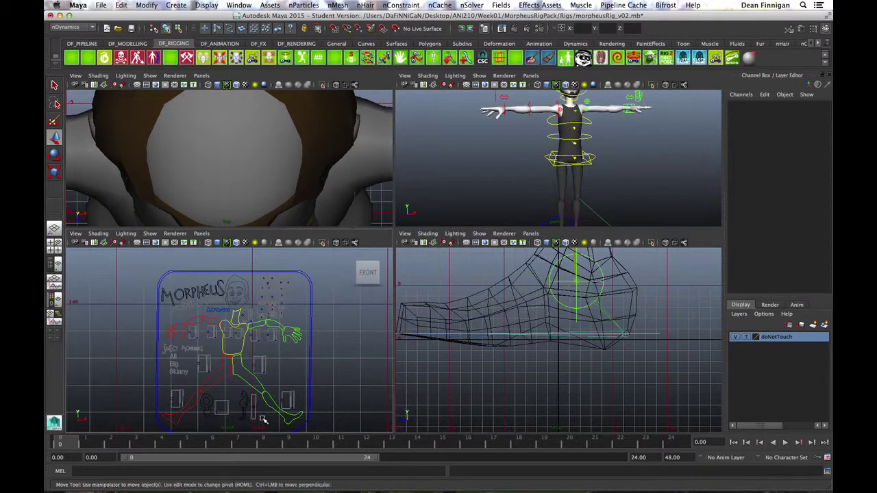
- Move the belly deform control in the Morpheus panel to about -0.206 in Translate X
click(262, 419)
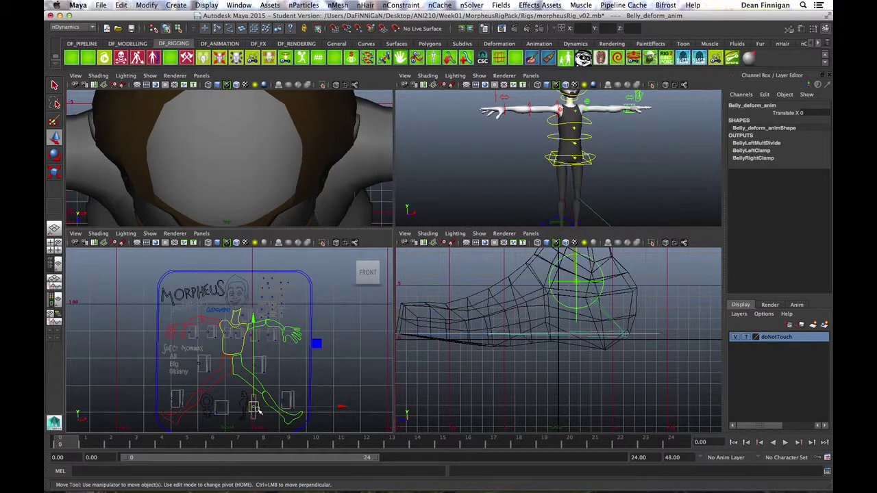
drag(254, 319, 271, 335)
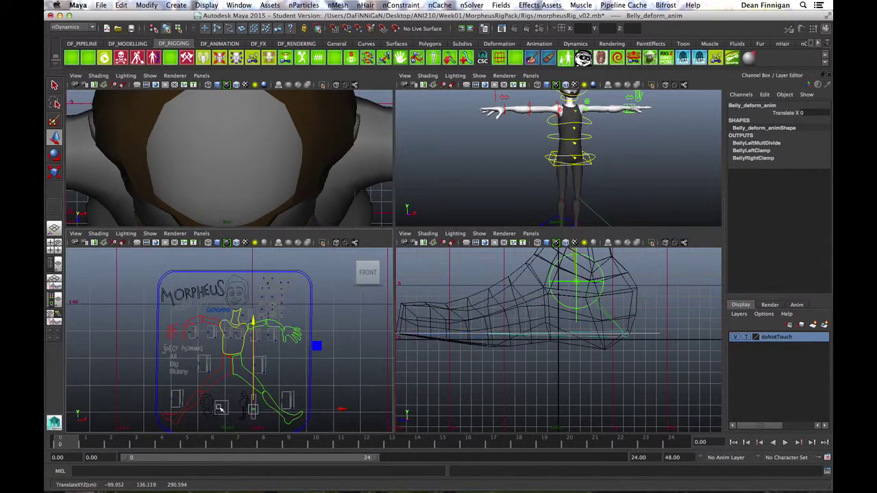
drag(205, 413, 177, 405)
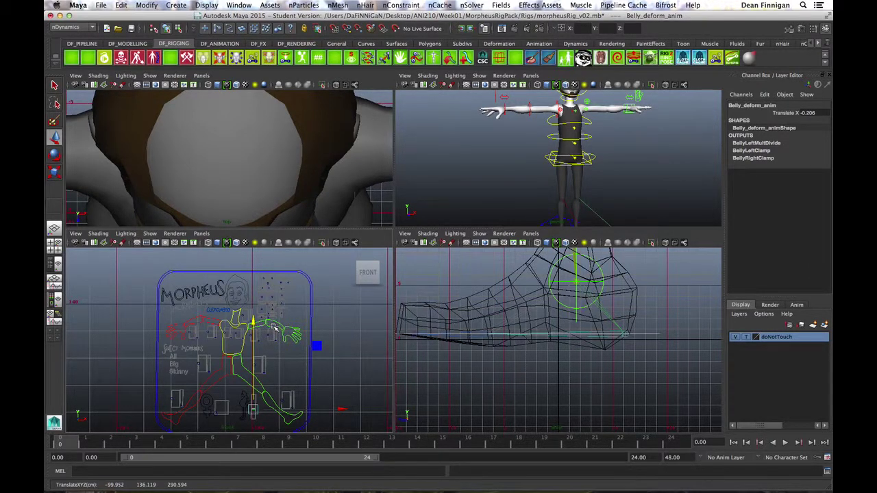
- Select the CustomGeo control in the Morpheus panel and set its Hair Style to bigFro, with the character's head in view
click(227, 320)
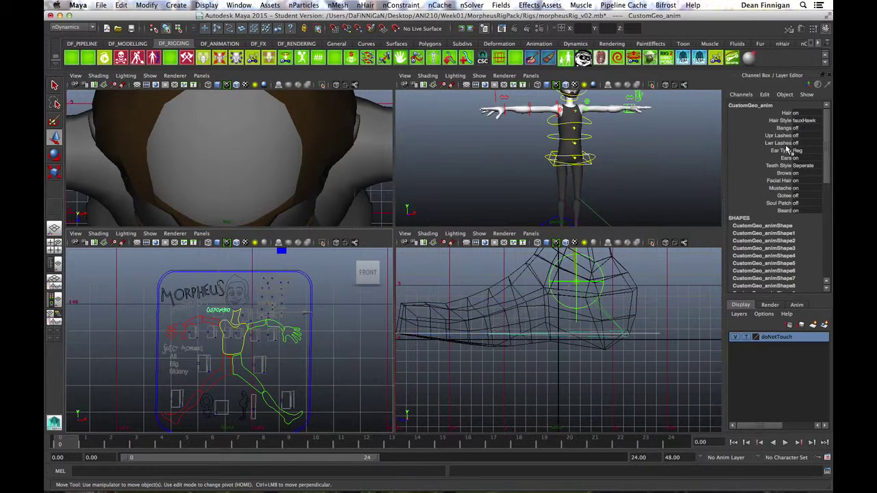
middle_click(643, 129)
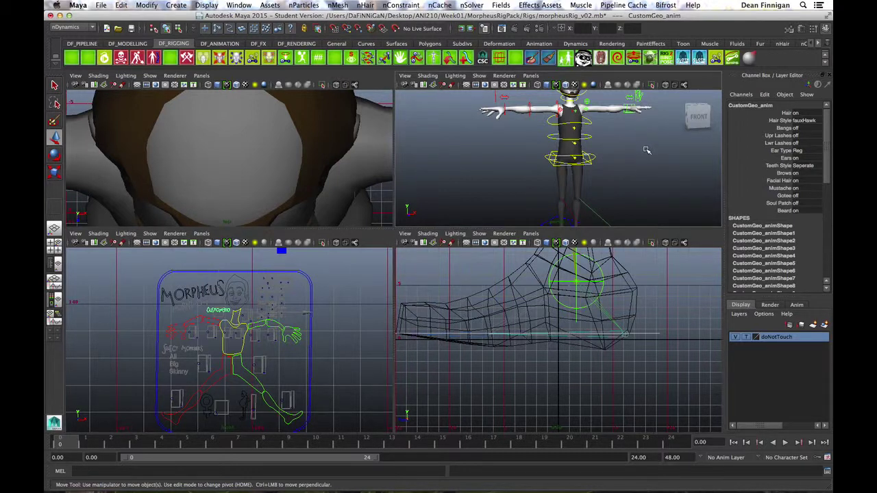
scroll(646, 177, up, 3)
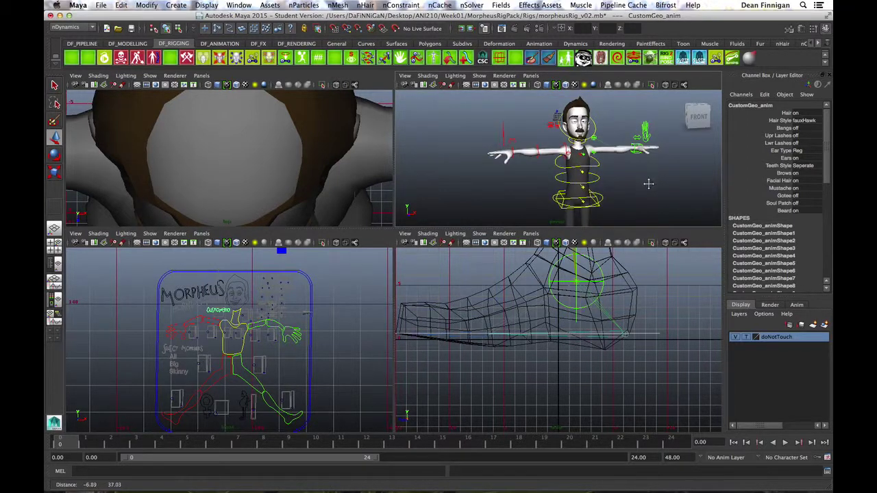
scroll(636, 191, up, 4)
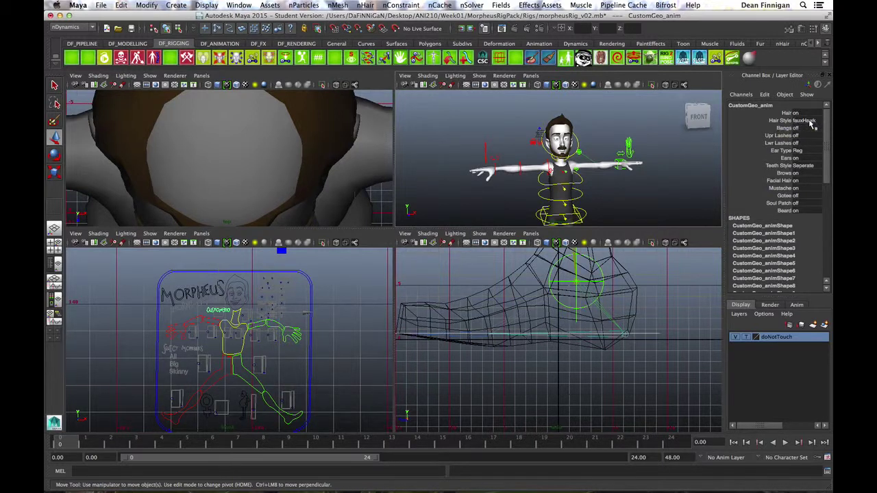
click(812, 121)
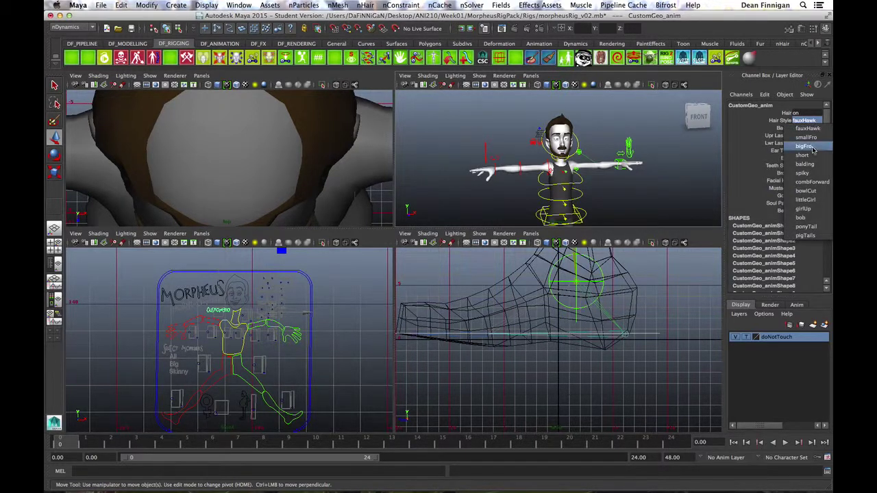
click(811, 150)
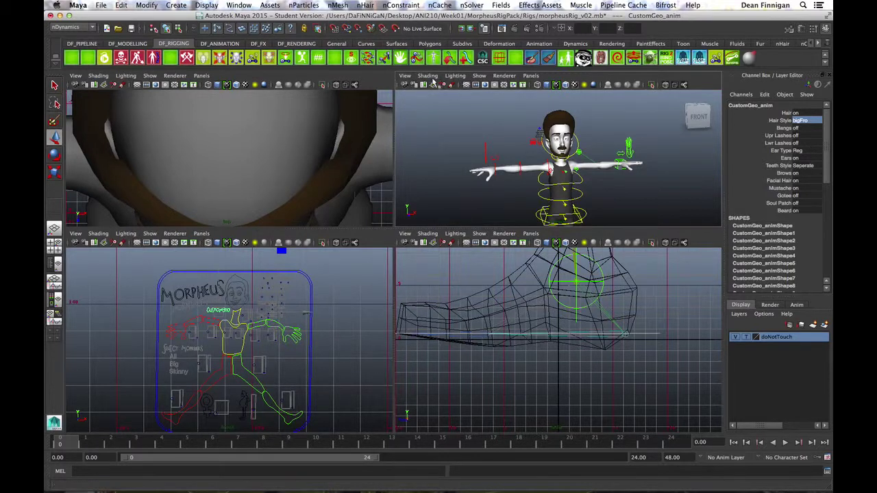
- Open the object-type display options of the perspective view
click(480, 76)
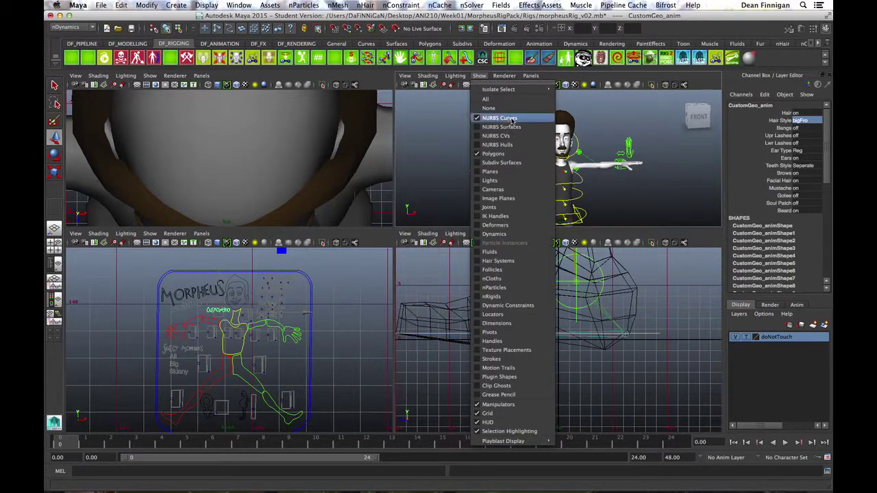